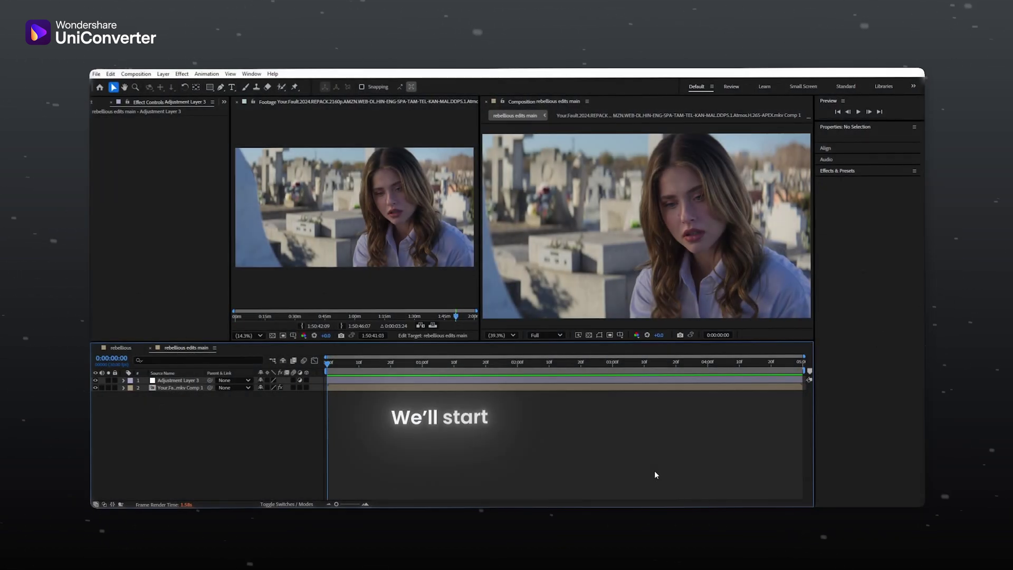
- Search 'looks', drop Magic Bullet Looks onto Adjustment Layer 3, and open its Edit... look editor
left_click(724, 378)
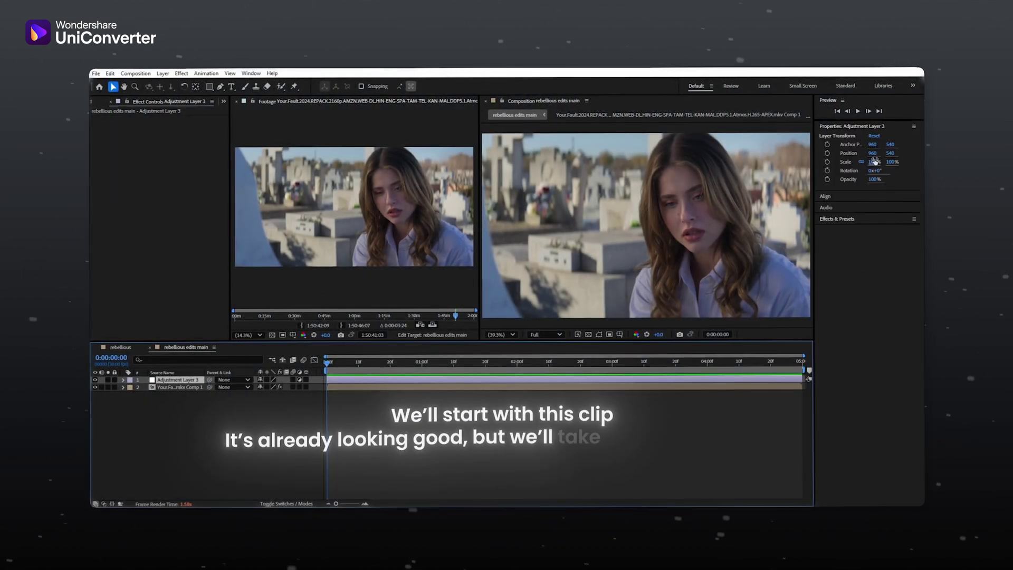
left_click(843, 220)
left_click(844, 230)
type("loo")
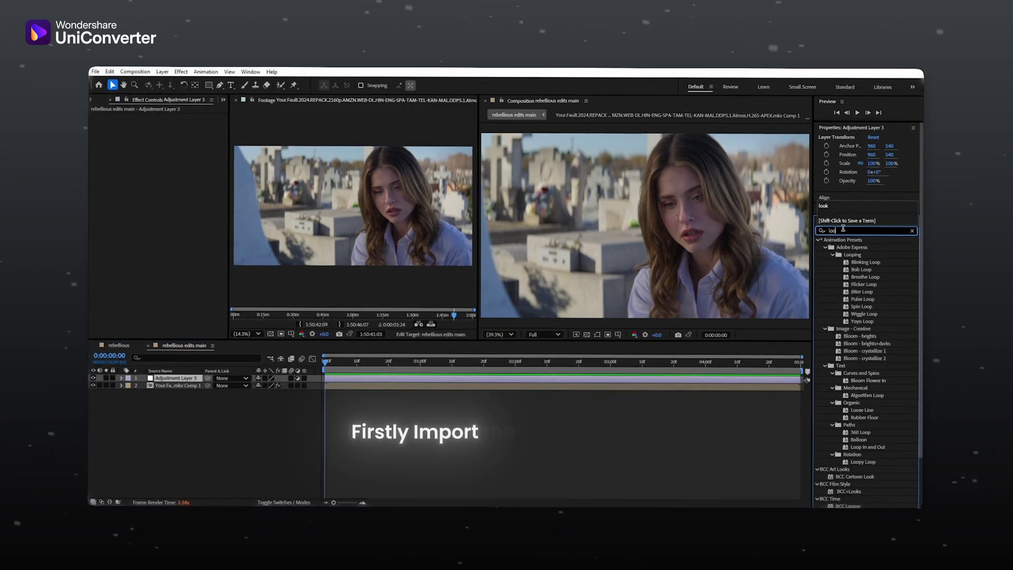
type("ks")
left_click_drag(850, 262, 645, 382)
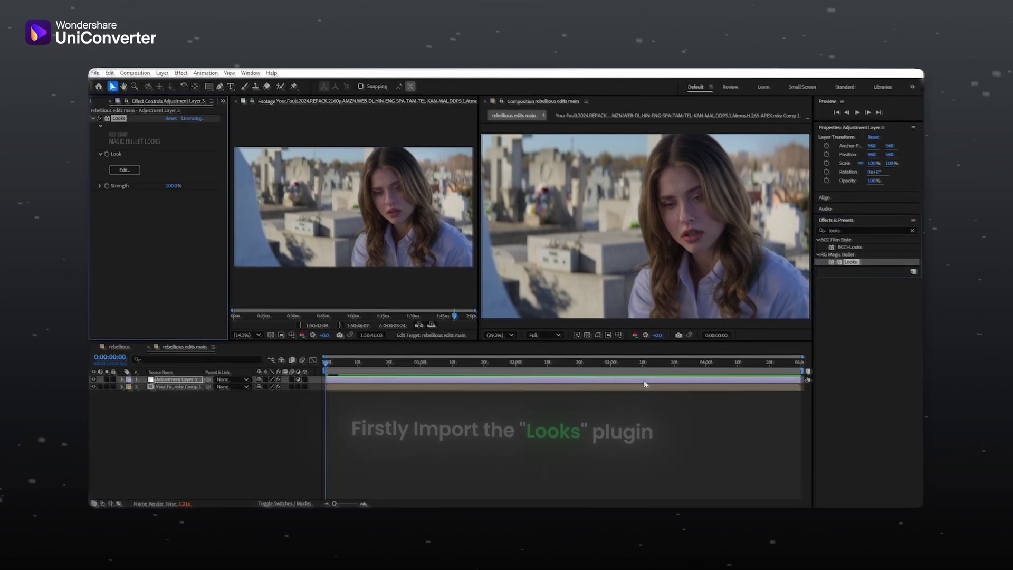
left_click(125, 169)
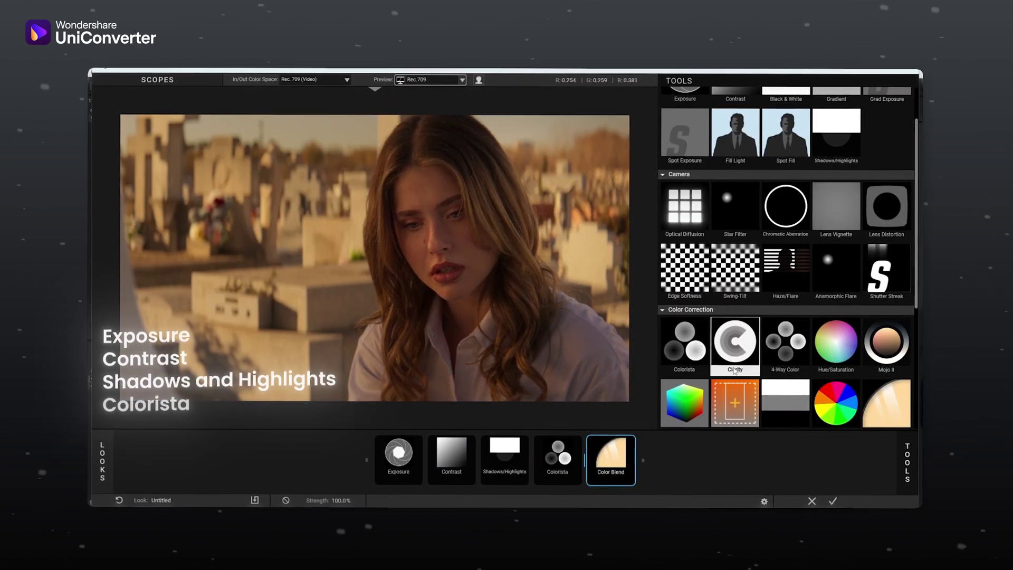
- Add Spot Exposure and order the chain: Spot Exposure, Color Blend, Colorista, Shadows/Highlights, Contrast, Exposure
scroll(786, 264, "up", 2)
left_click_drag(684, 175, 505, 459)
left_click_drag(399, 457, 532, 458)
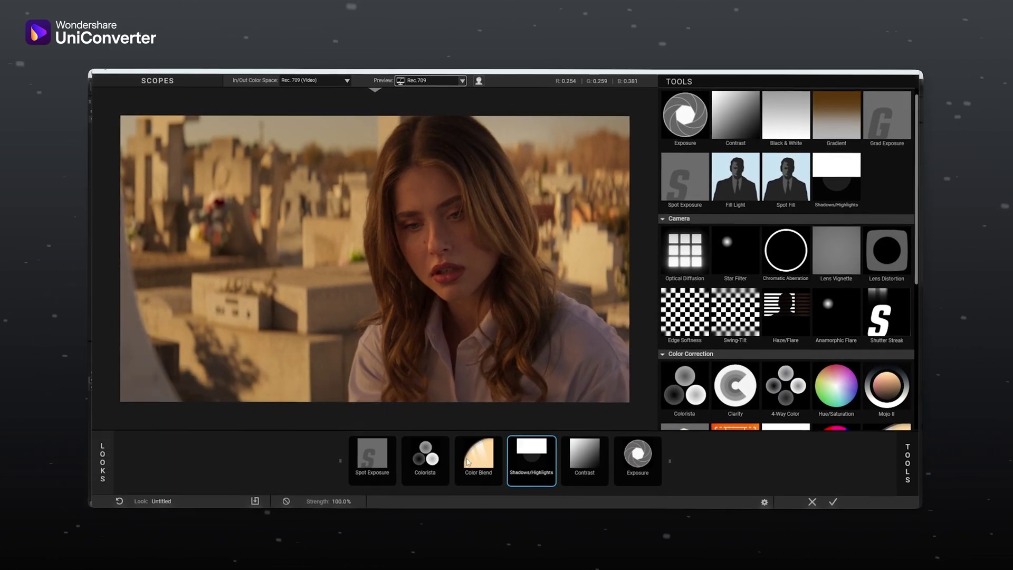
left_click_drag(468, 462, 425, 459)
left_click(640, 457)
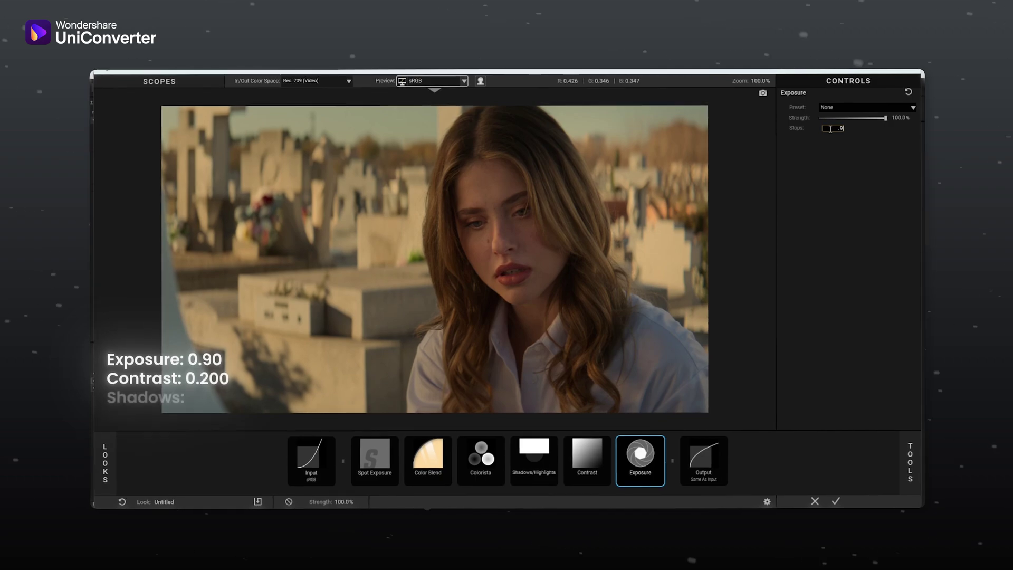
- Set Exposure to +0.90 stops, Contrast to +0.200, Shadows to +1 and Highlights to -1
key("Return")
left_click(587, 455)
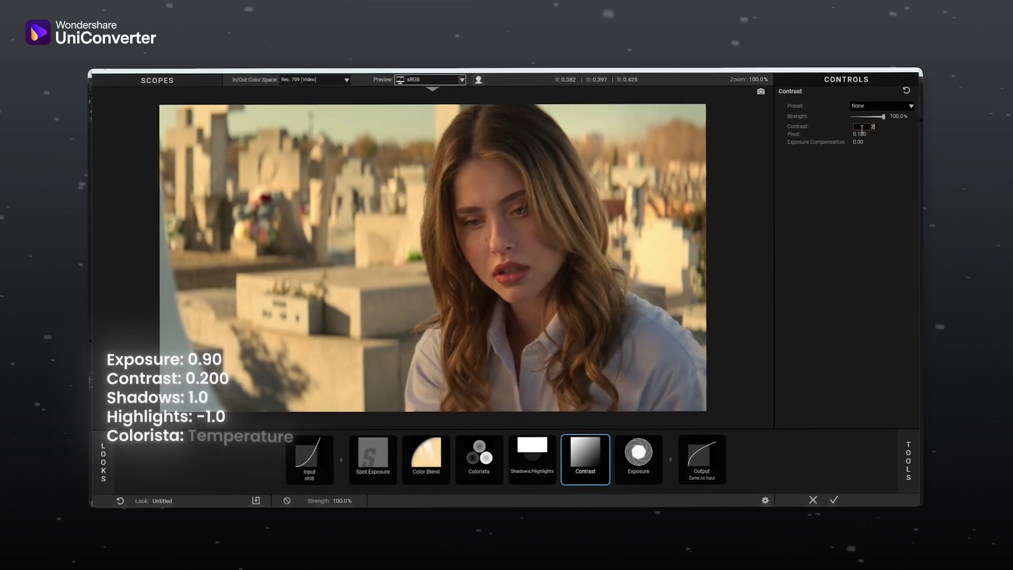
key("Return")
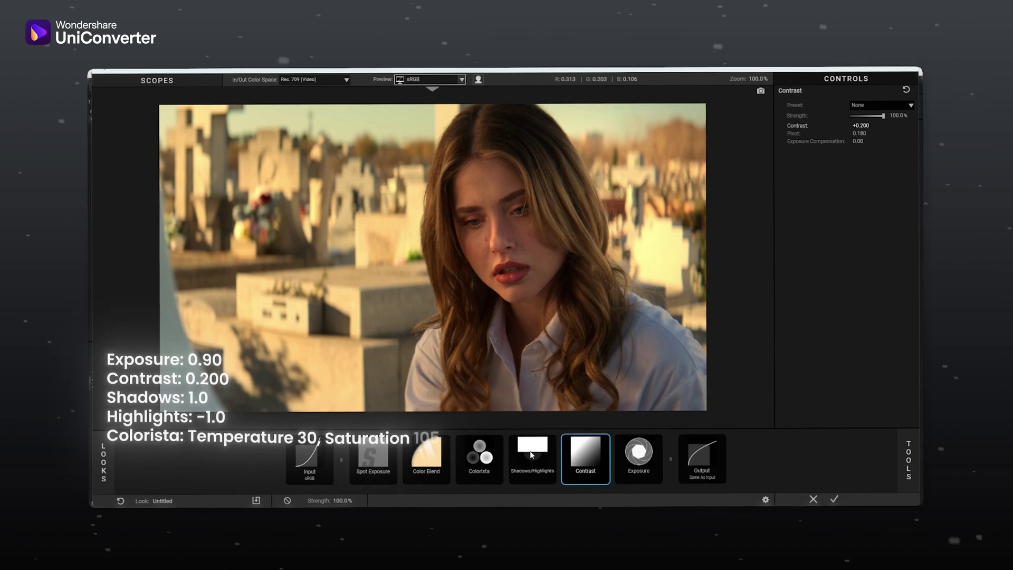
type("1")
key("Return")
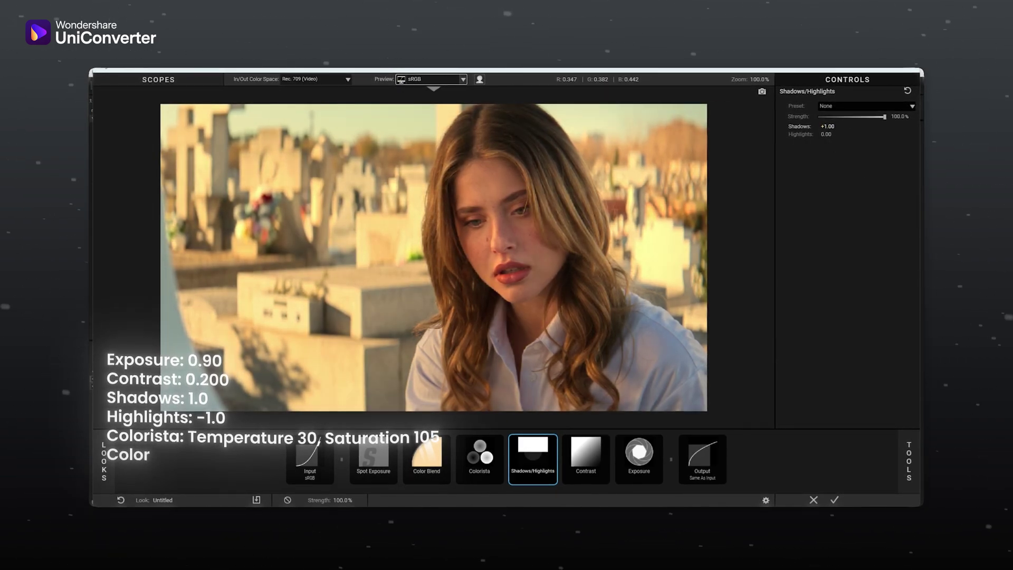
type("-1")
key("Return")
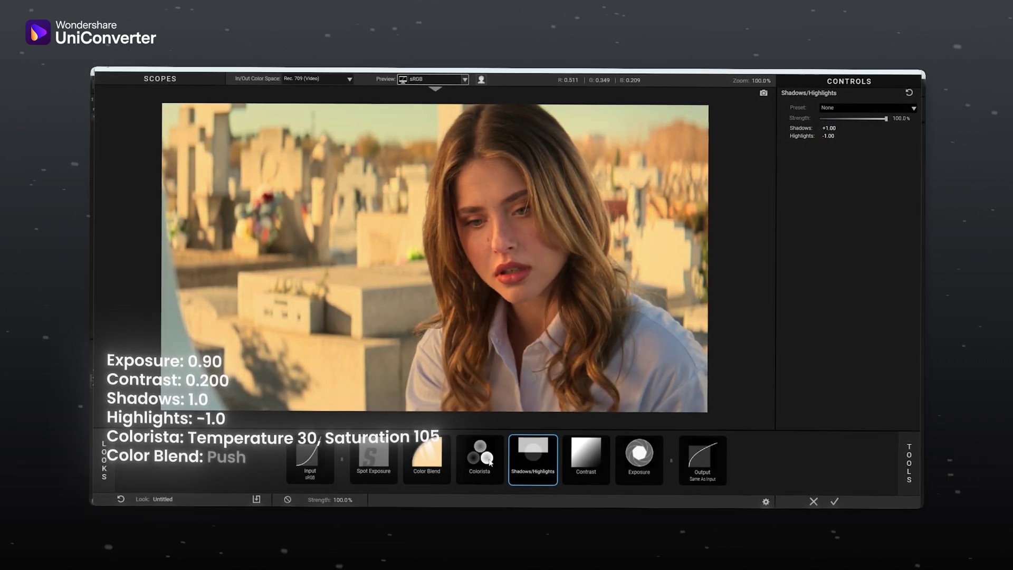
- Warm Colorista to Temperature +30 and begin setting Saturation
left_click(488, 458)
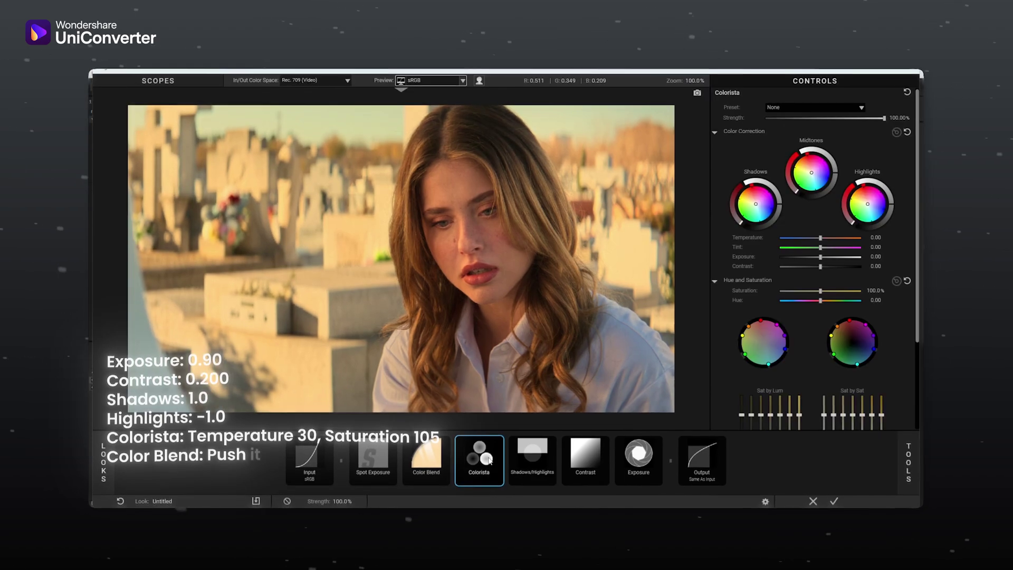
left_click(875, 240)
type("30")
key("Return")
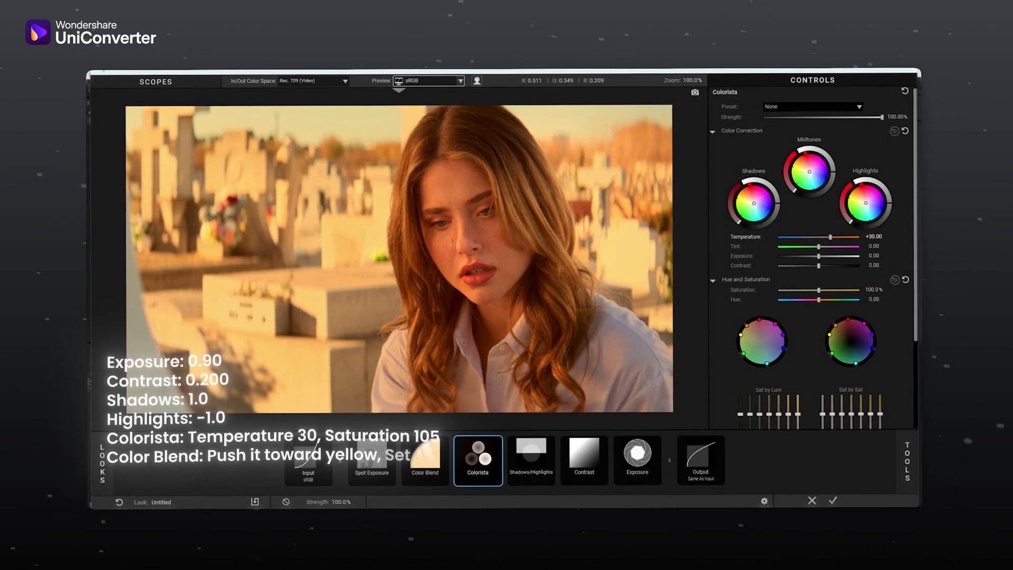
left_click(874, 291)
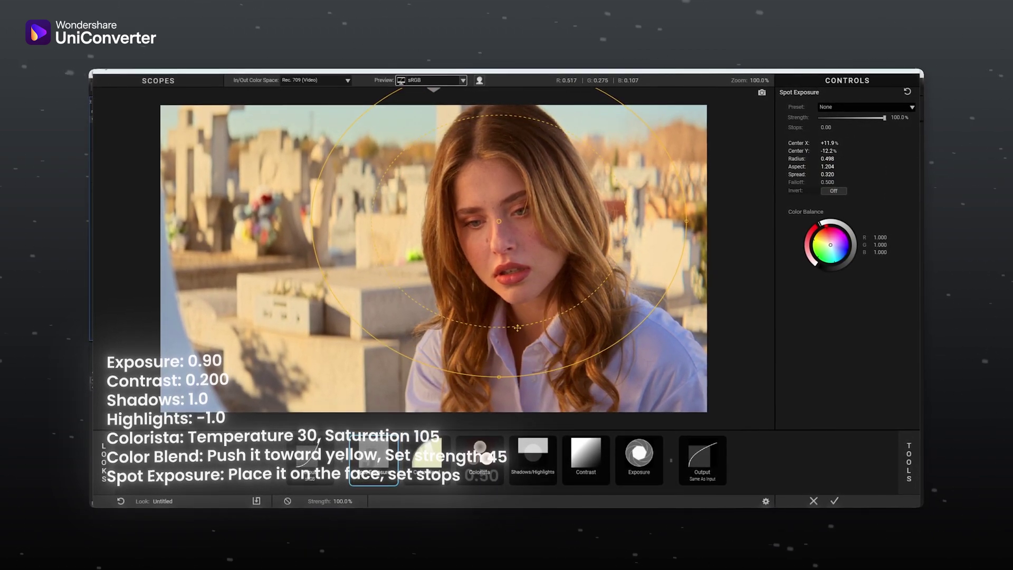
- Move the Spot Exposure ellipse onto the woman's face and widen its inner falloff
left_click_drag(517, 328, 529, 319)
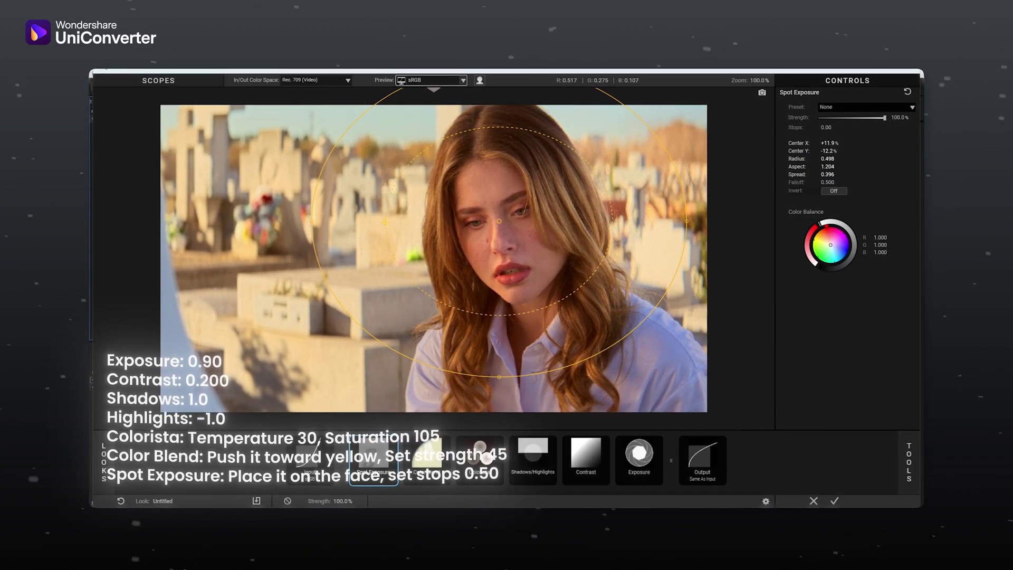
left_click_drag(499, 221, 505, 223)
left_click_drag(544, 317, 552, 322)
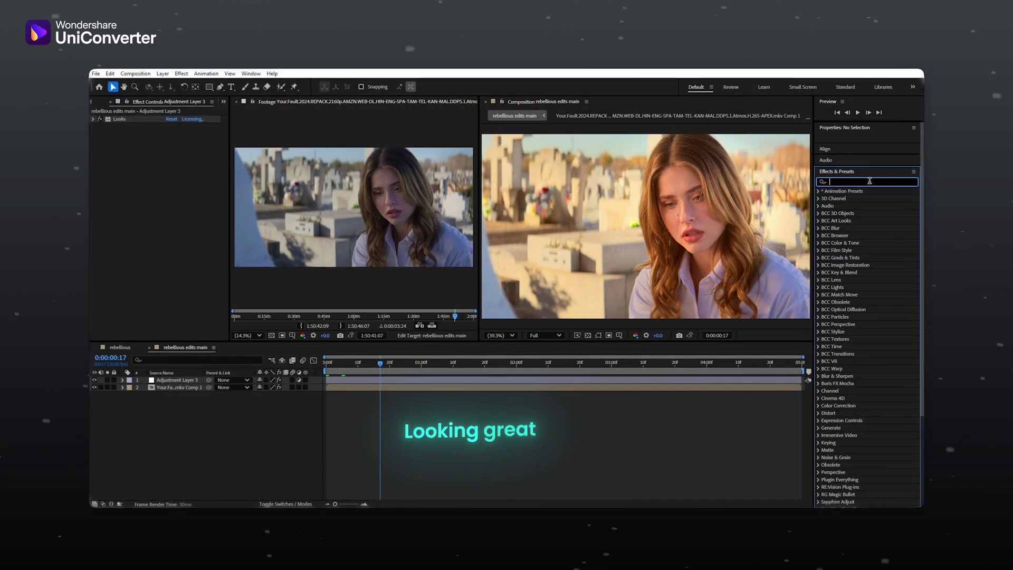
- Apply BCC Unsharp Mask to Adjustment Layer 3 with Radius 15 and Amount 5
type("bcc unsharp")
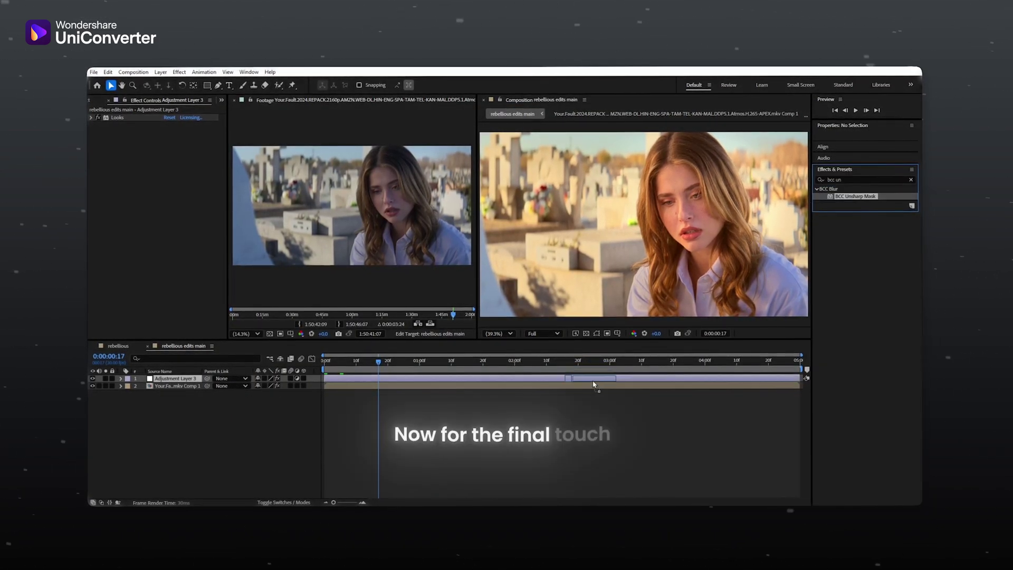
left_click_drag(859, 197, 591, 379)
left_click(169, 173)
type("15")
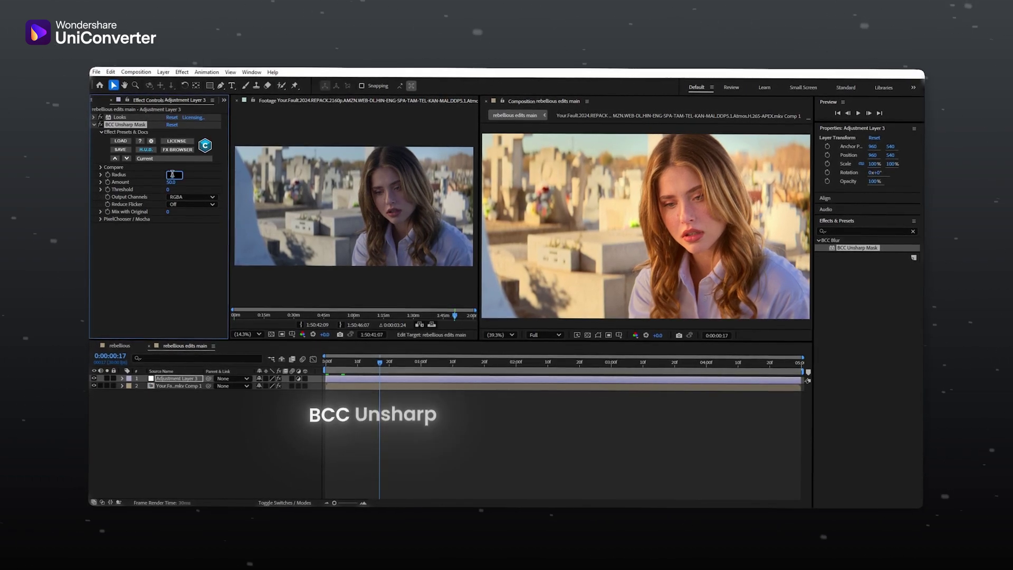
key("Tab")
type("5")
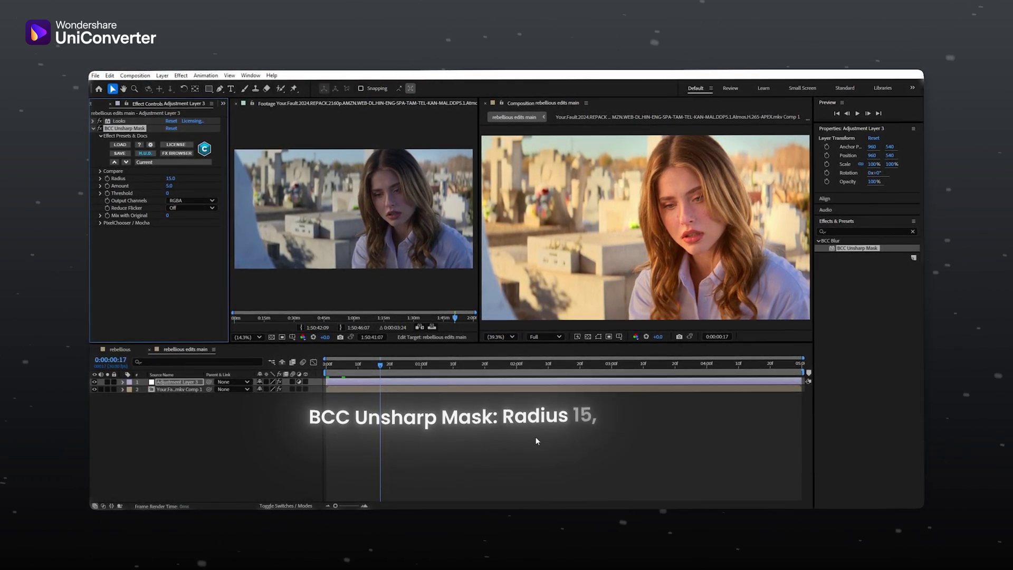
left_click(814, 277)
- Add Detail-preserving Upscale to Adjustment Layer 3 and collapse the effect settings
triple_click(865, 184)
type("detail")
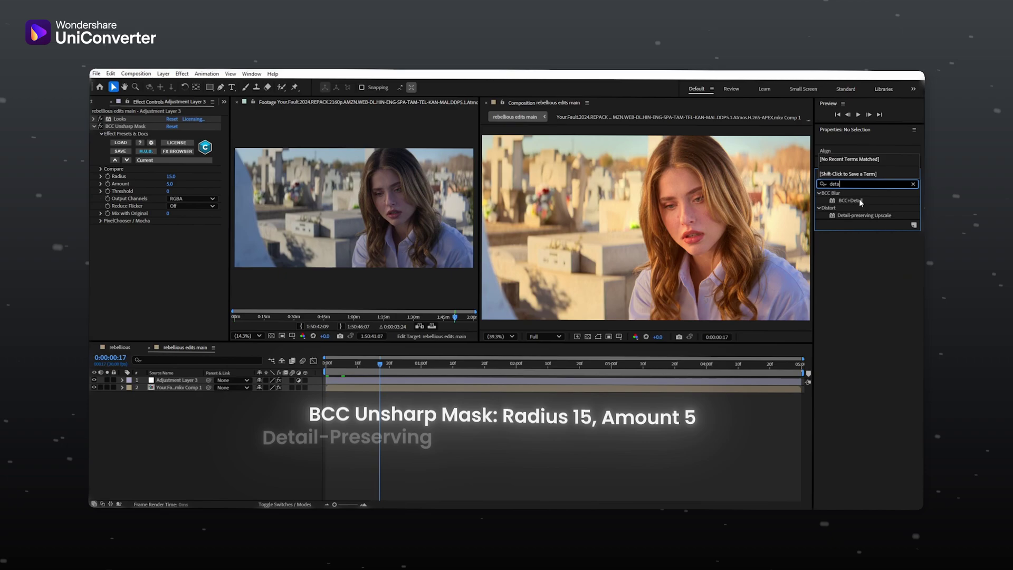
left_click_drag(864, 264, 151, 280)
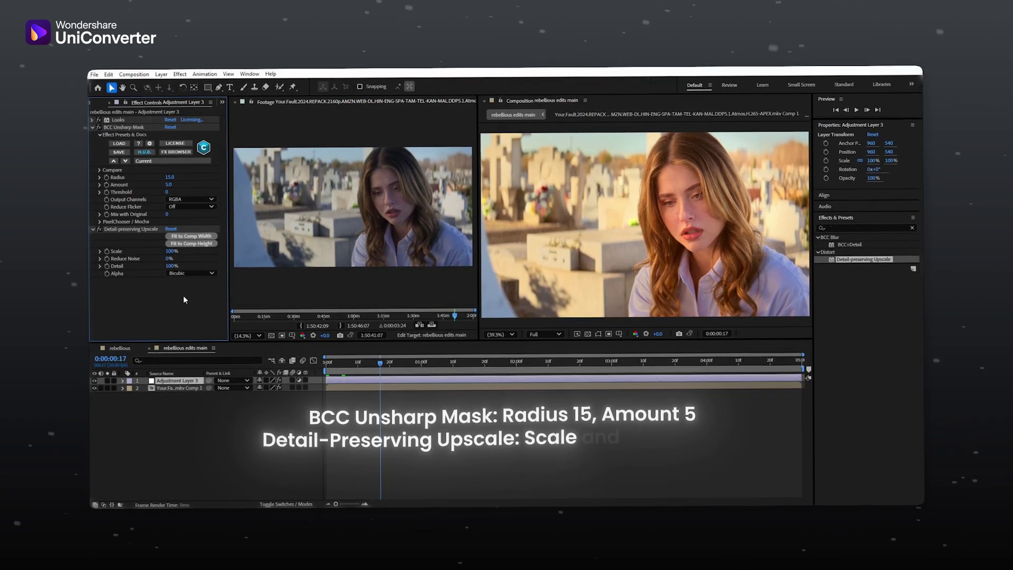
key("ctrl+grave")
left_click(538, 432)
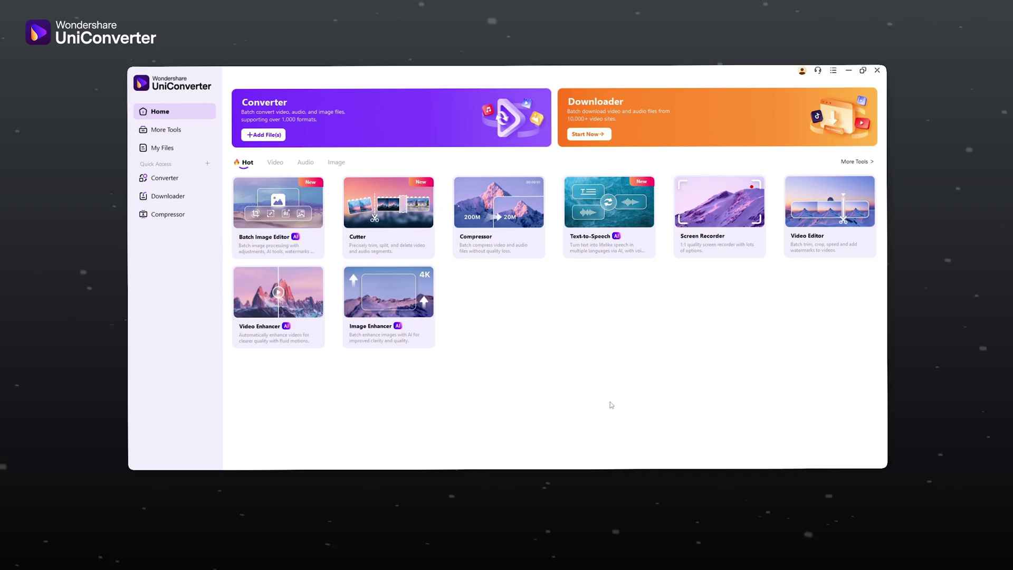
- Switch UniConverter's Home page to the Video tools category to reach the Video Enhancer
mouse_move(288, 304)
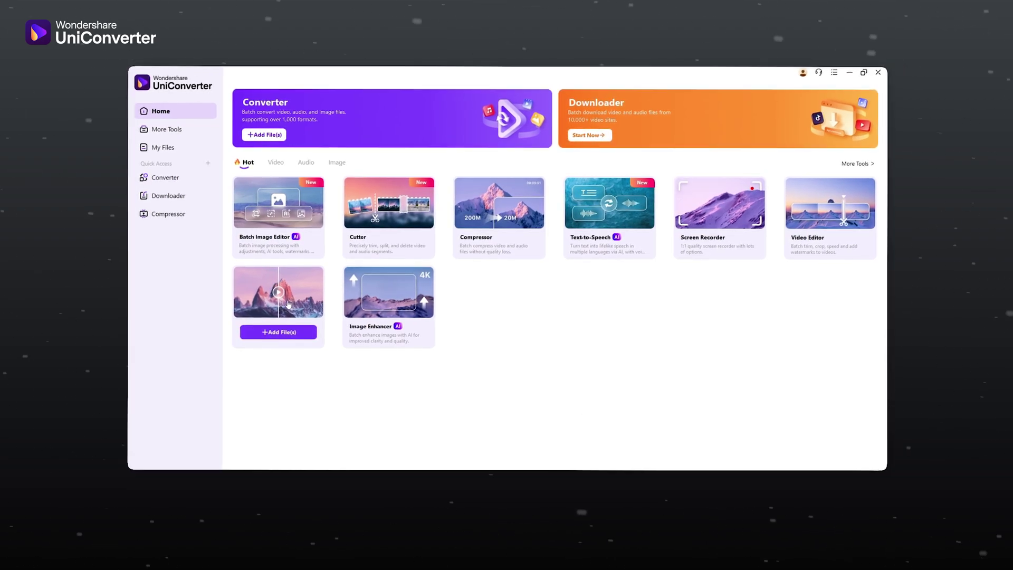
mouse_move(316, 193)
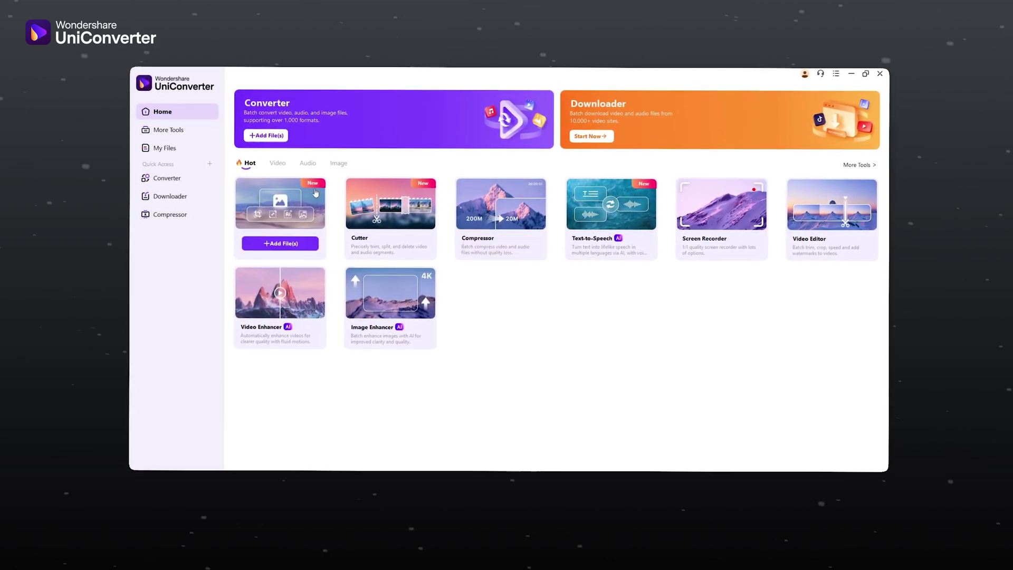
left_click(278, 163)
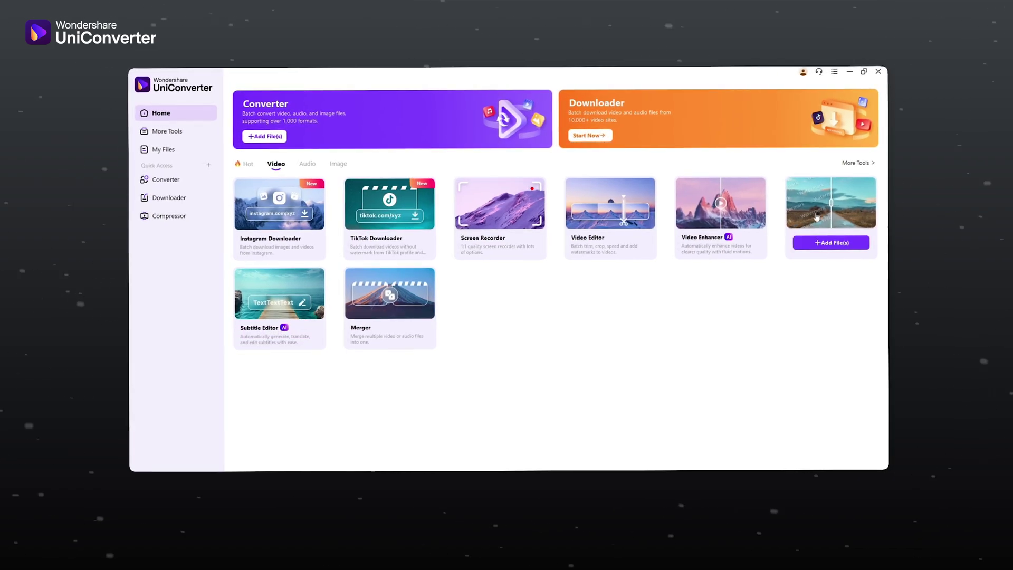
left_click(338, 164)
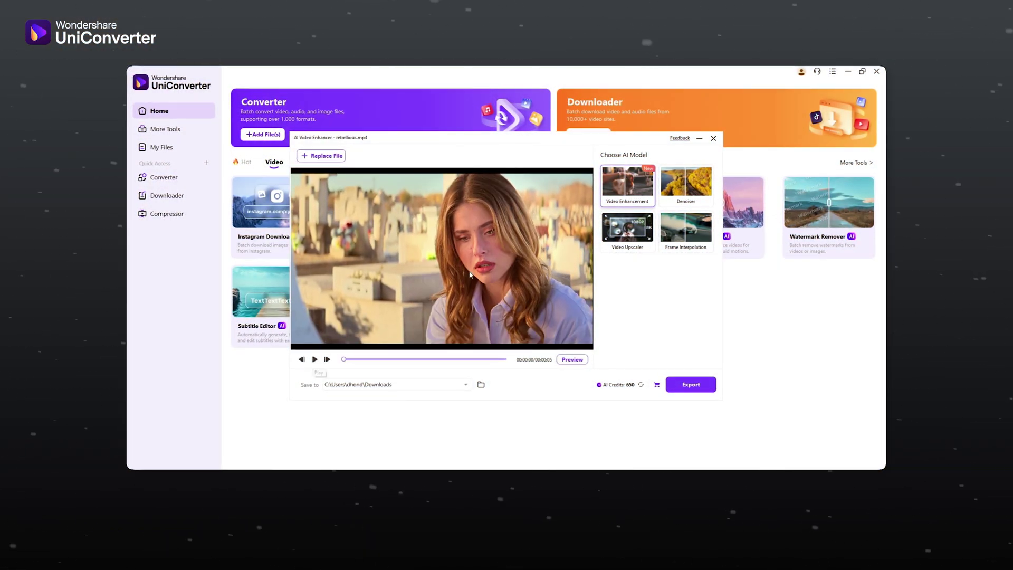
mouse_move(649, 197)
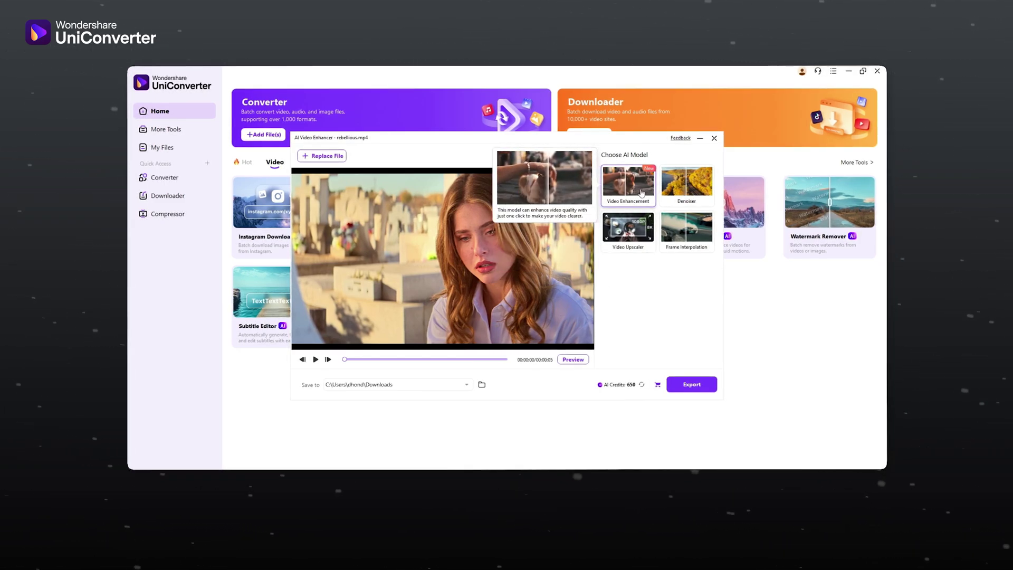
mouse_move(696, 194)
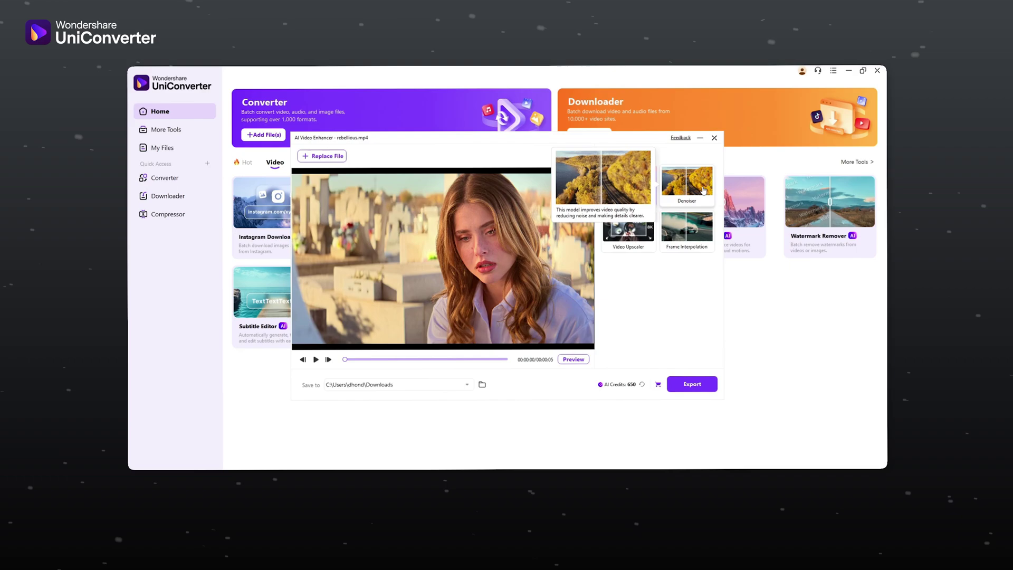
mouse_move(631, 238)
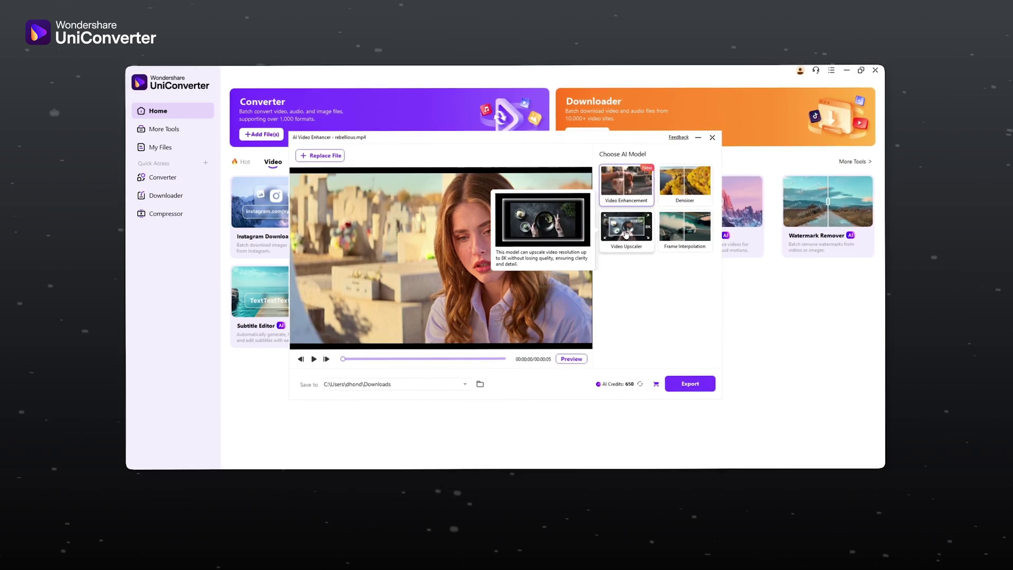
mouse_move(681, 230)
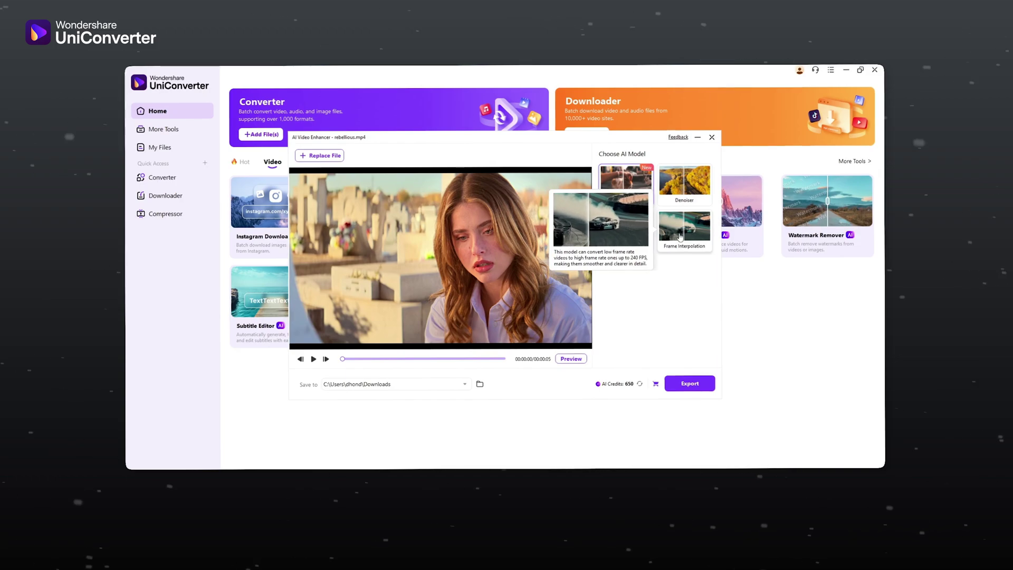